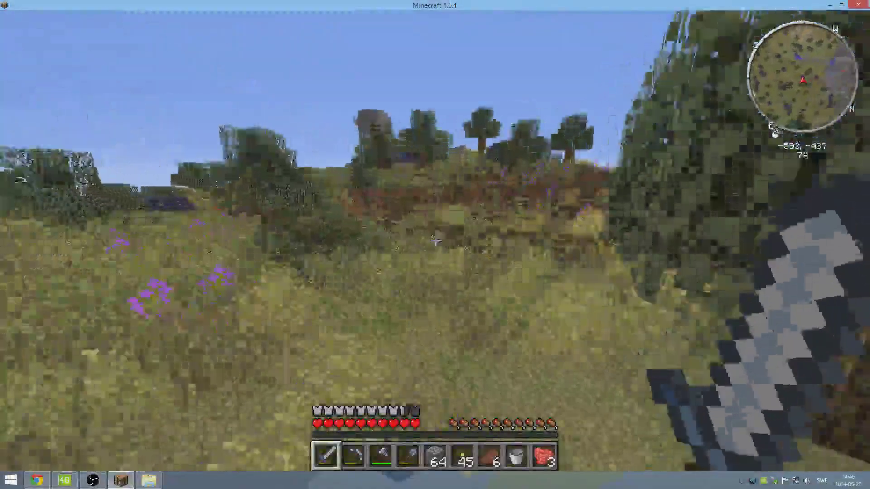
Step: Walk across the grassland and climb onto the volcano's ash stone ridge
key(w)
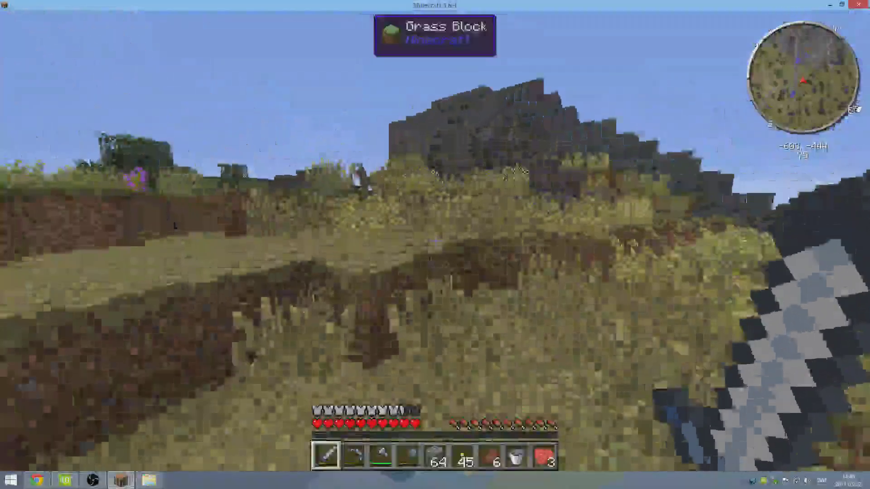
key(w)
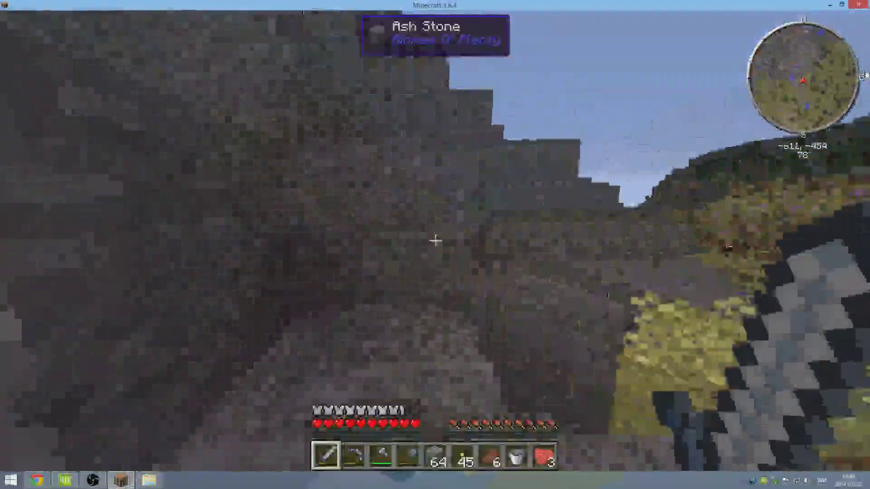
key(w)
key(space)
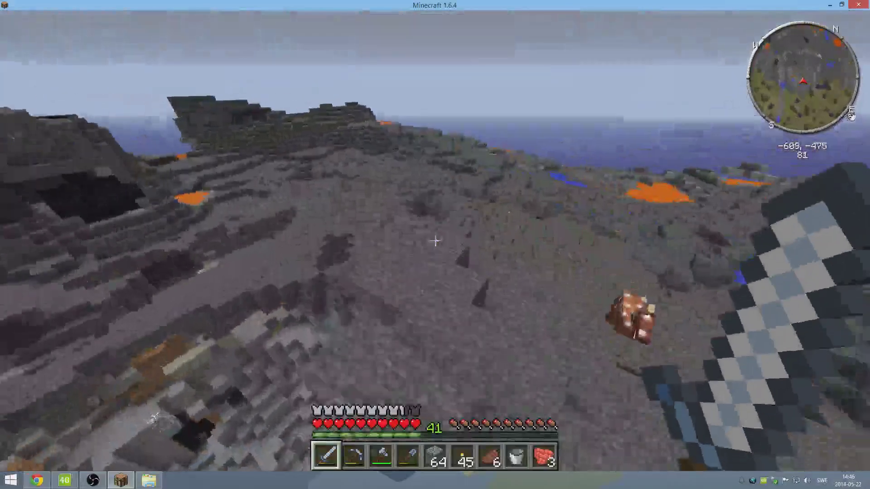
Step: Display the debug overlay and examine the frame rate while moving along the ash stone ridge
key(F3)
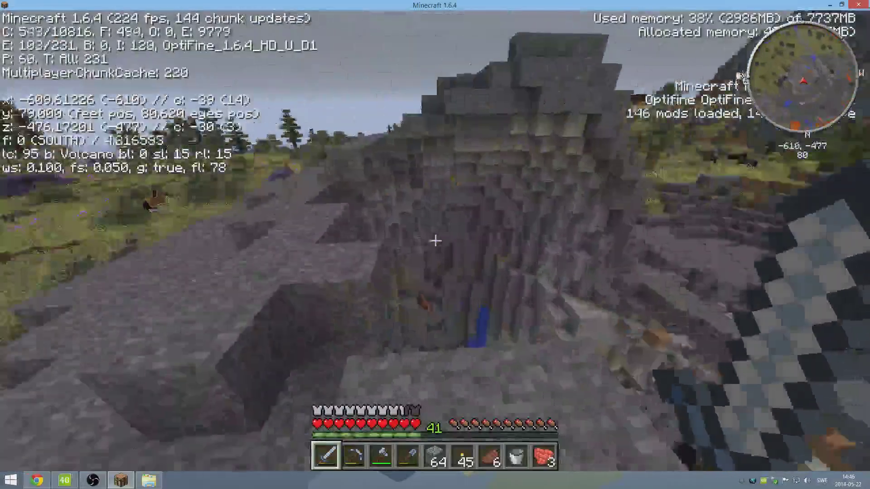
key(w)
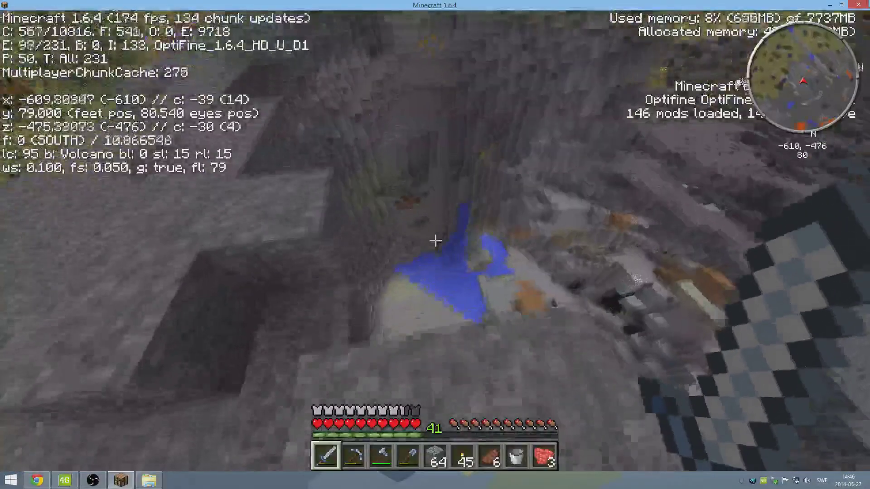
key(w)
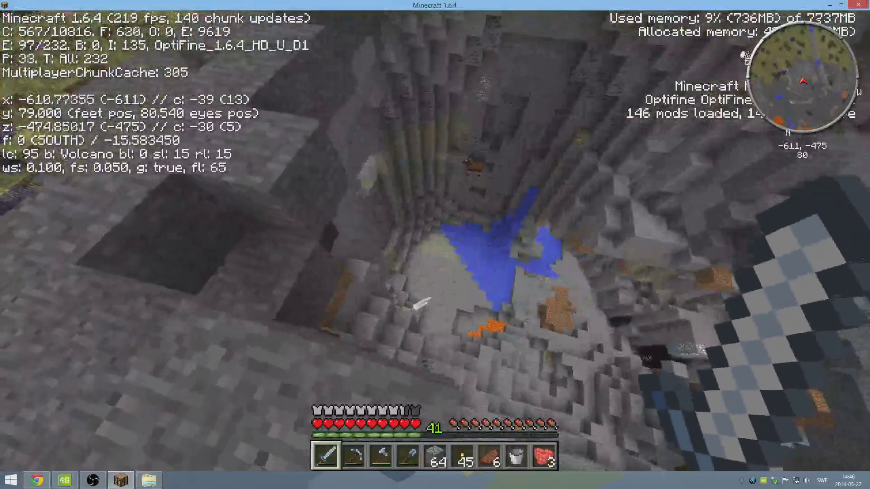
key(w)
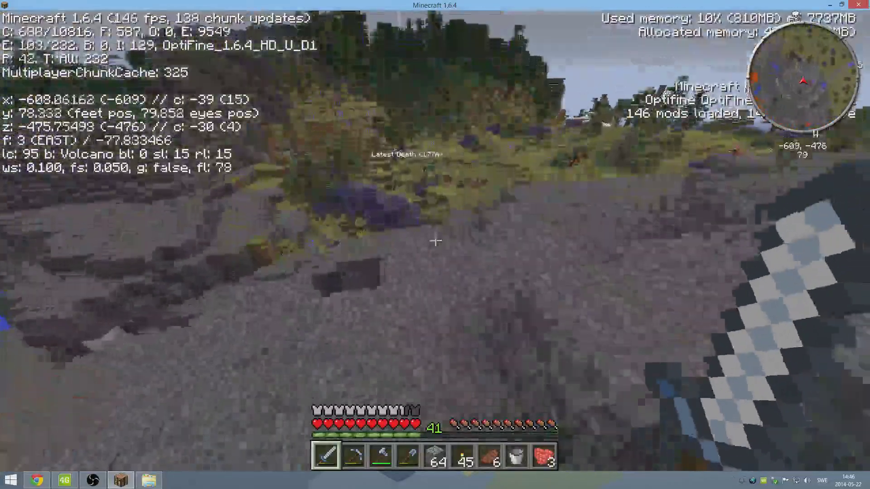
key(w)
key(c)
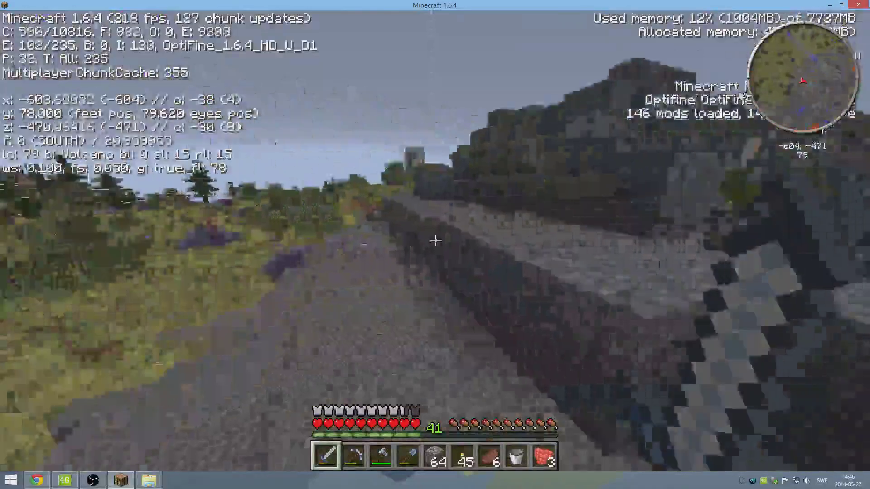
key(w)
key(space)
key(w)
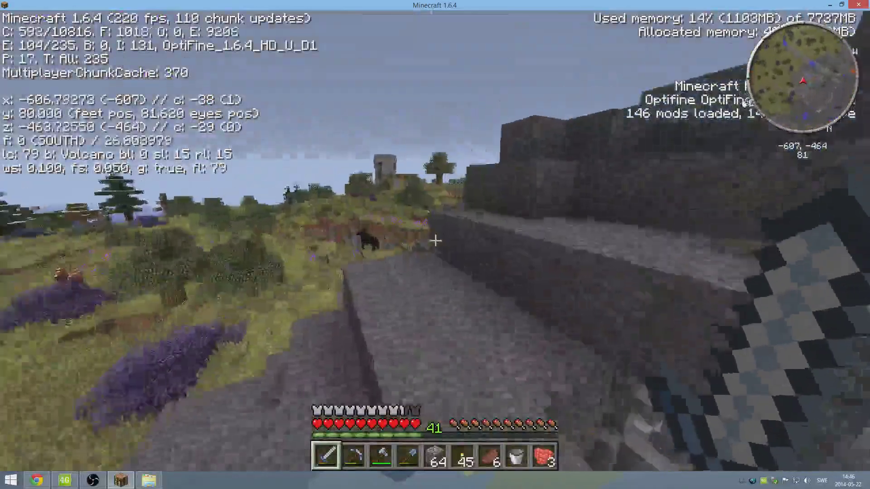
key(space)
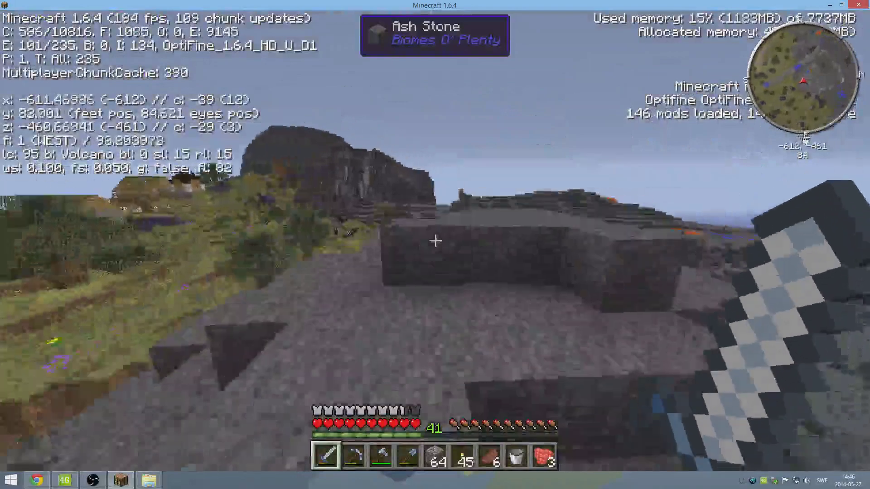
key(w)
key(space)
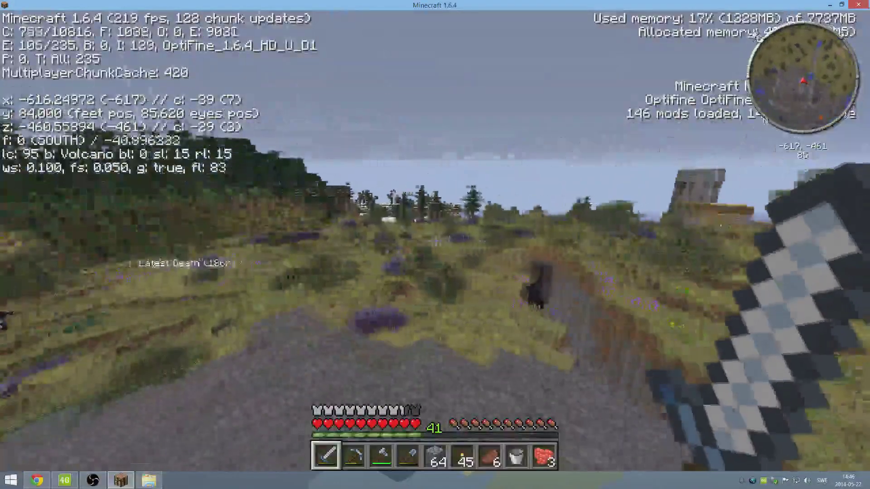
Step: Hide the debug overlay and walk back and forth along the ridge to survey the volcano and meadow
key(F3)
key(w)
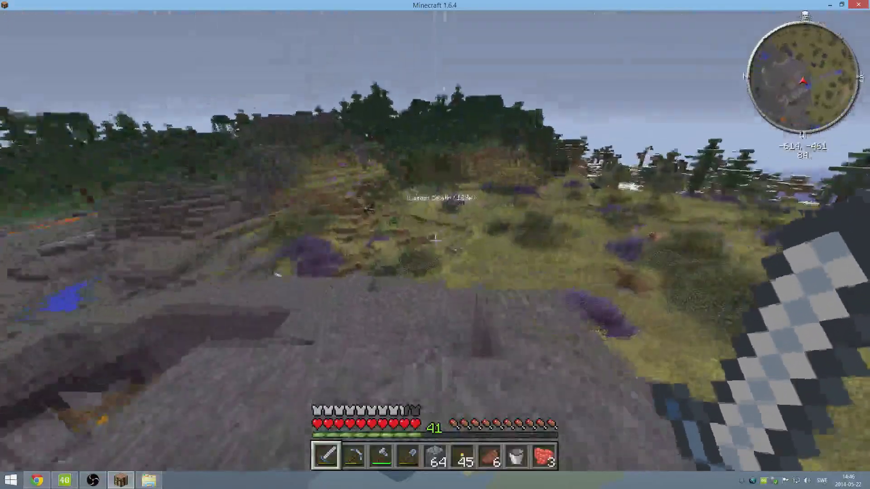
key(w)
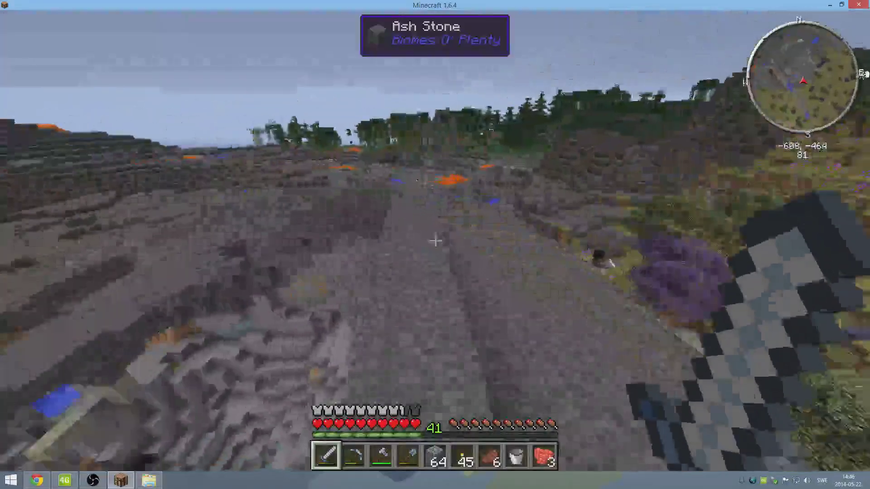
key(w)
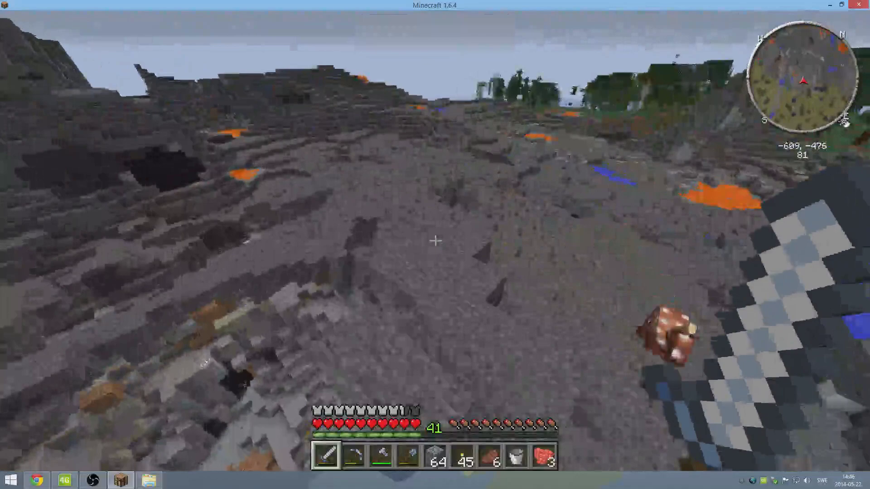
key(w)
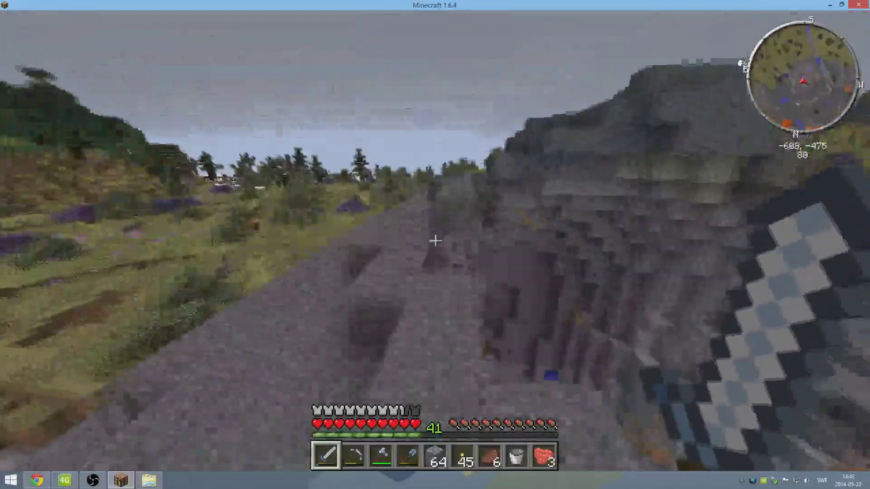
key(w)
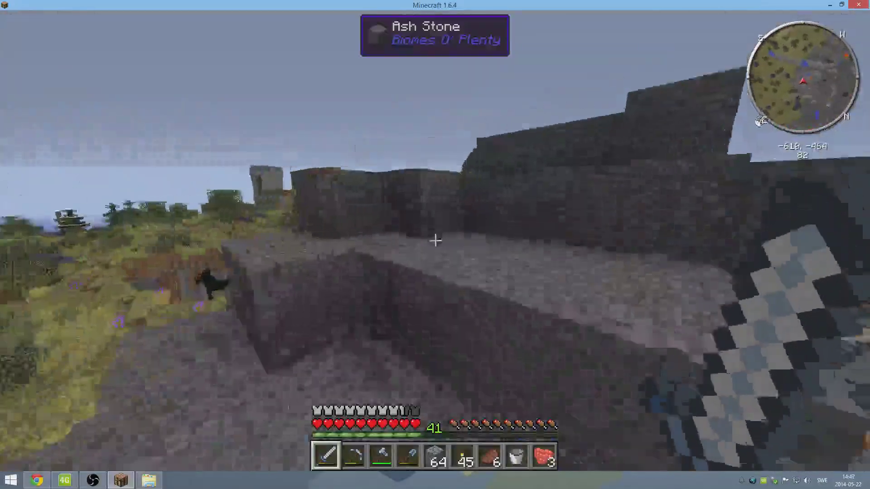
key(w)
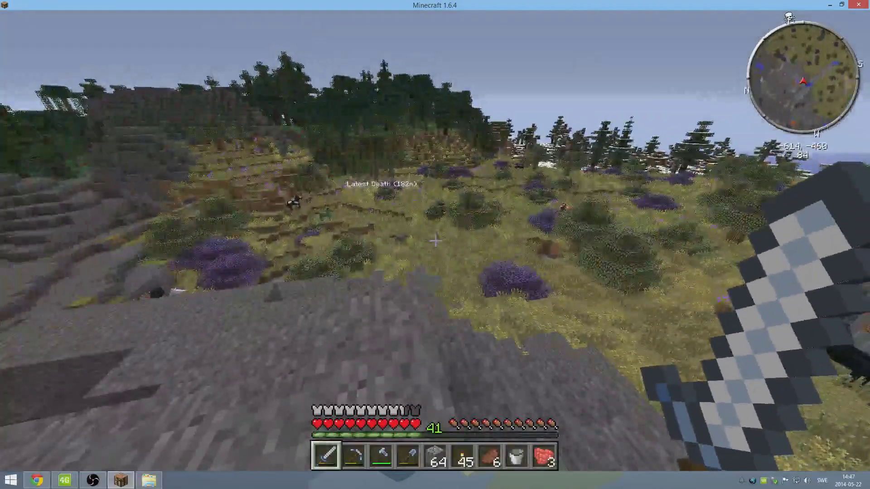
key(w)
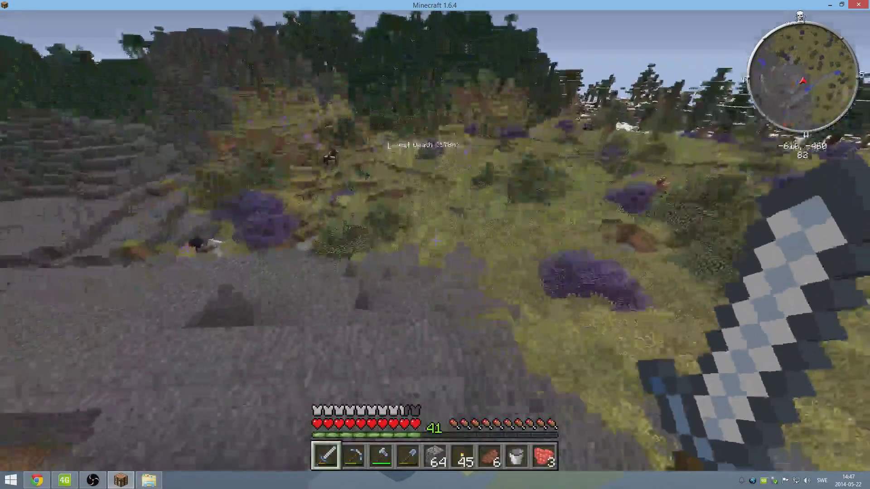
Step: Quit Minecraft and switch to the OptiFine HD thread on Minecraft Forums in the browser
key(Escape)
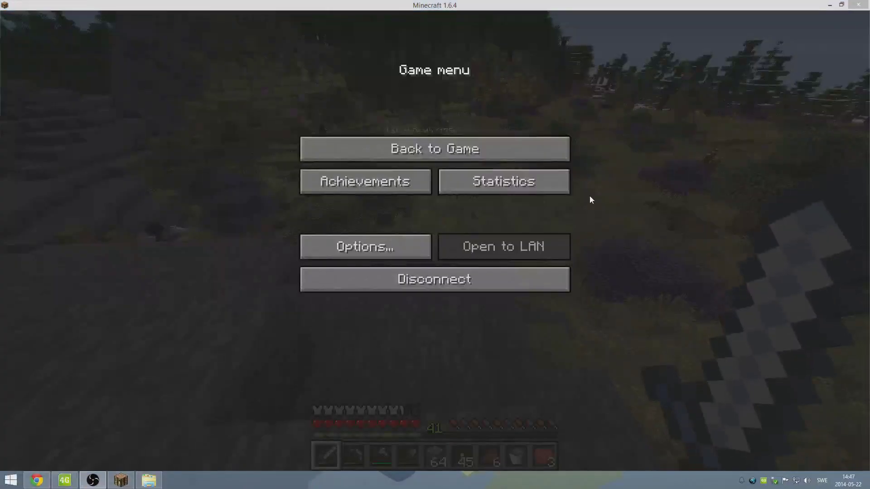
key(alt+F4)
click(653, 103)
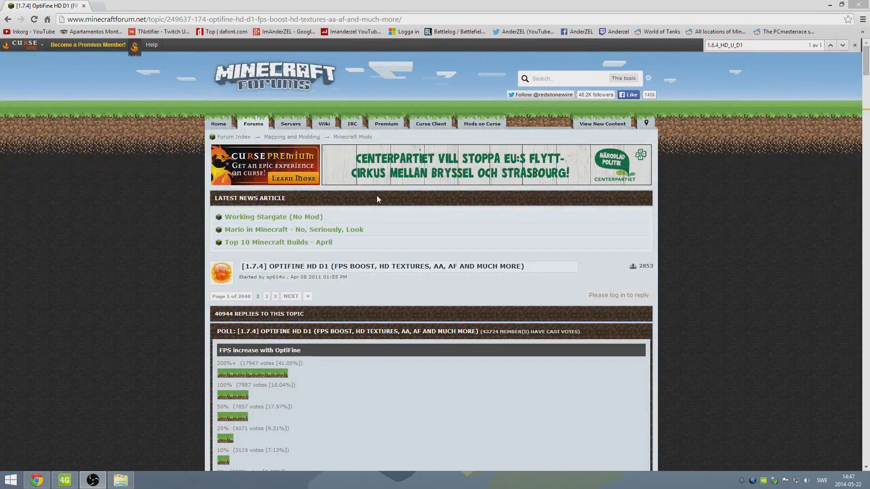
click(562, 263)
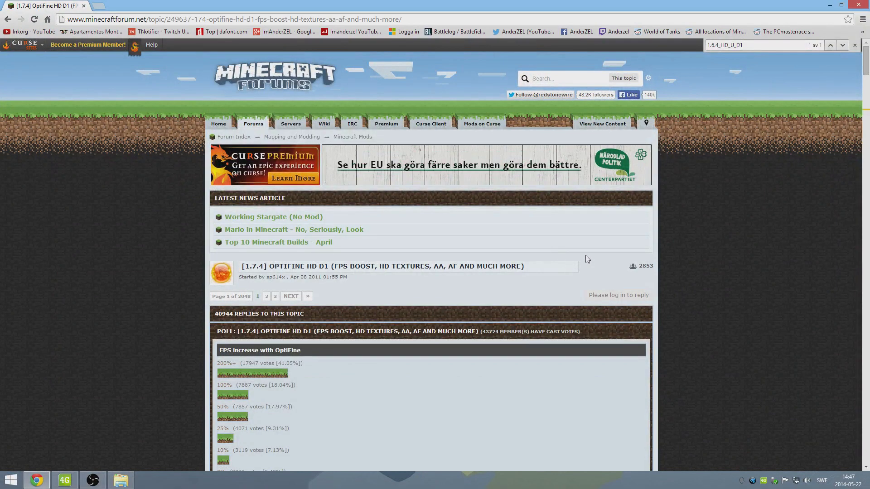
Step: Reveal the older versions of OptiFine HD D1 Ultra and open the main download link for 1.6.4_HD_U_D1
scroll(585, 254, down, 10)
scroll(568, 240, down, 2)
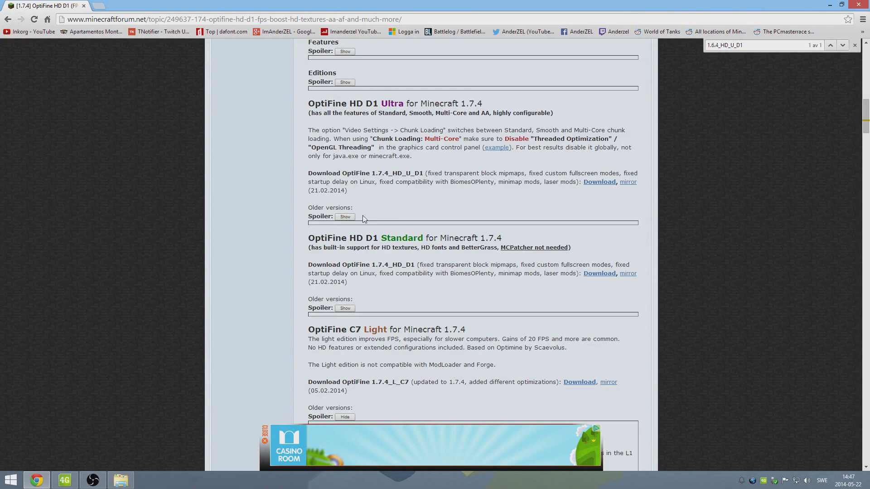
click(345, 217)
scroll(399, 178, down, 1)
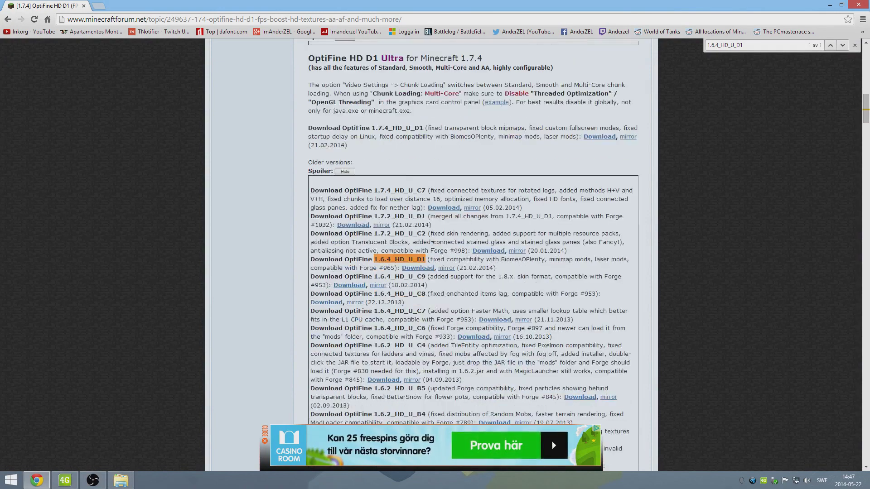
click(413, 269)
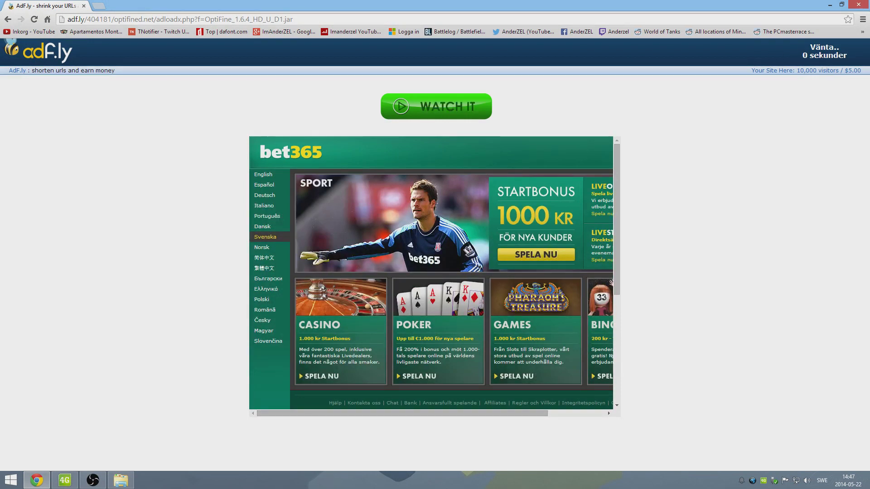
Step: Skip the AdF.ly advert, download OptiFine_1.6.4_HD_U_D1.jar and keep the file
click(819, 53)
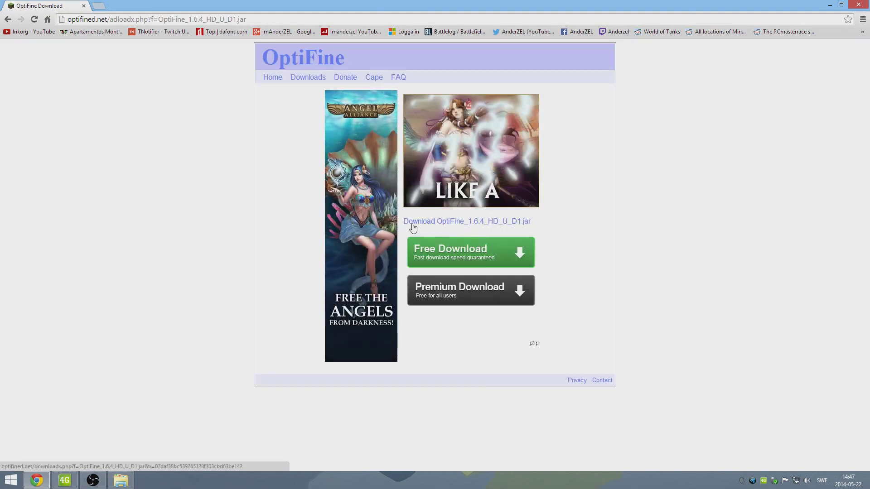
drag(532, 222, 398, 227)
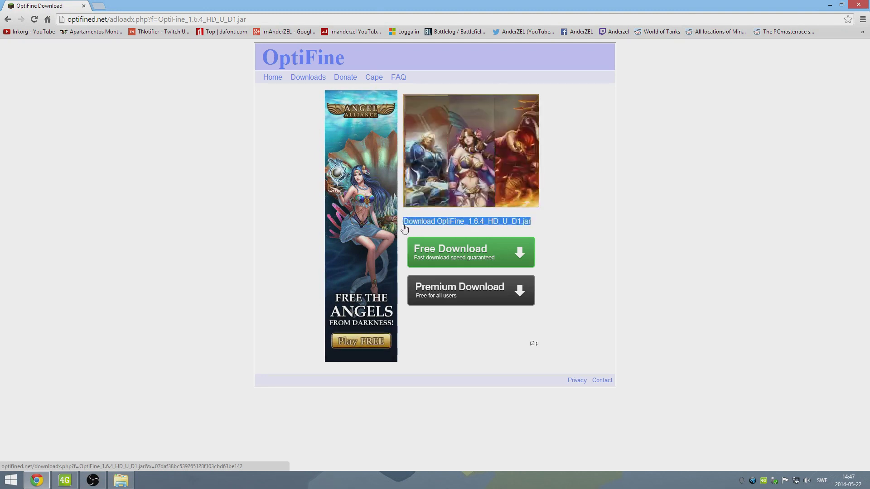
click(436, 229)
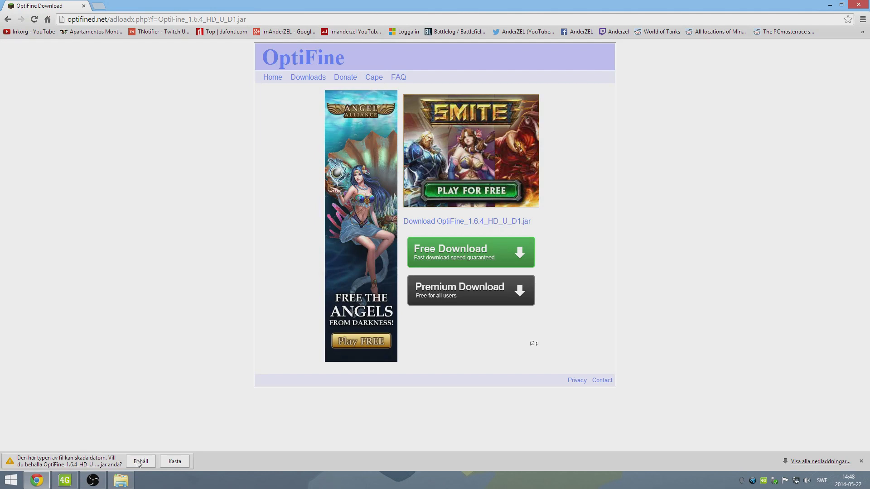
click(139, 462)
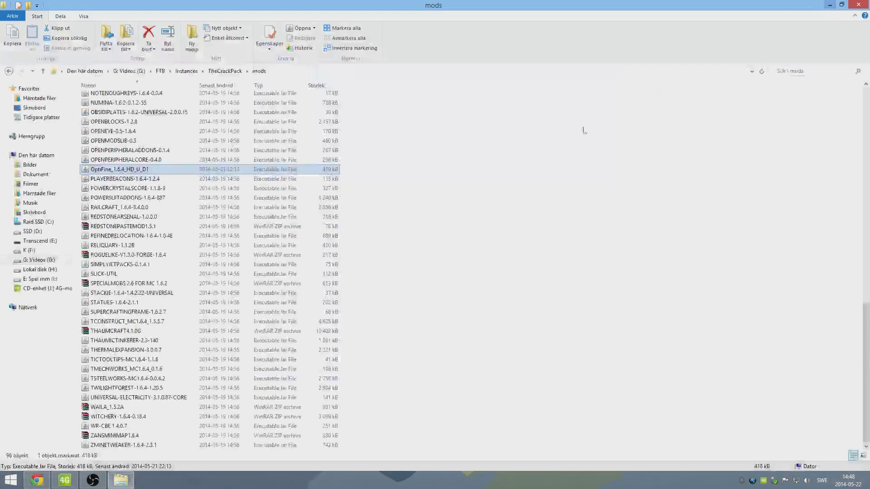
Step: Put away the browser and mods windows, and open the ATLauncher desktop shortcut's file location in a smaller window
click(829, 5)
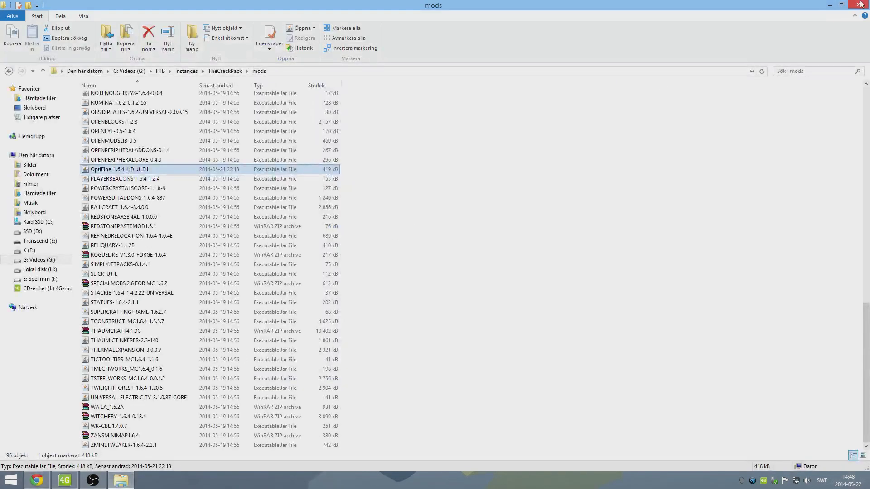
click(852, 4)
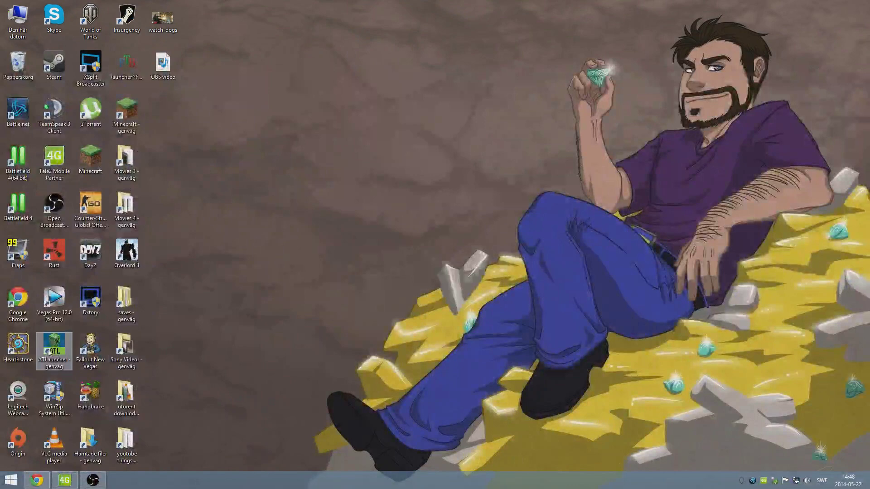
right_click(54, 352)
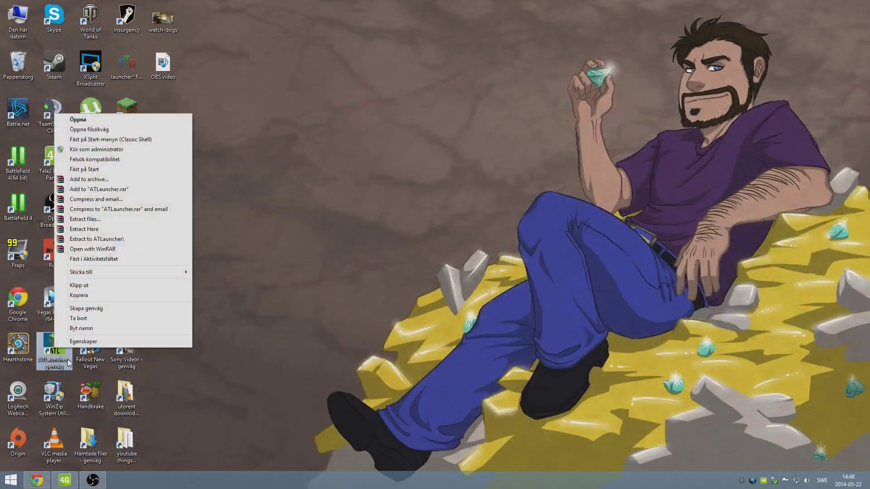
click(111, 131)
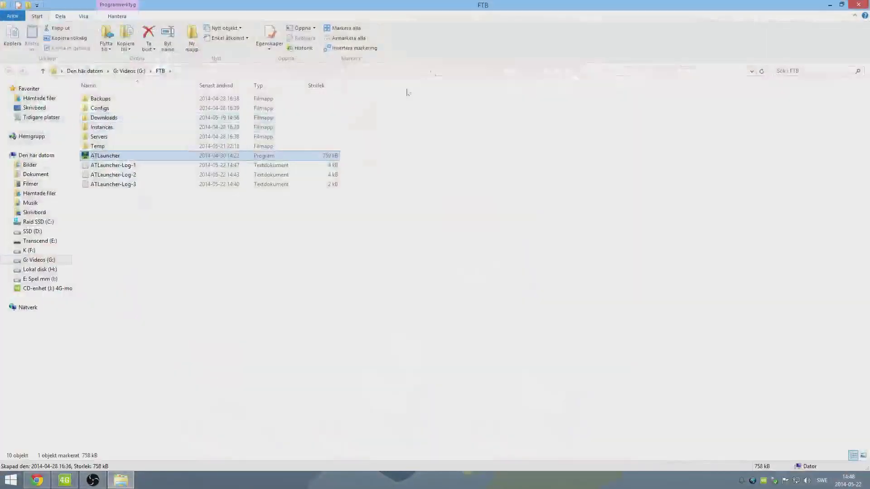
drag(485, 5, 499, 21)
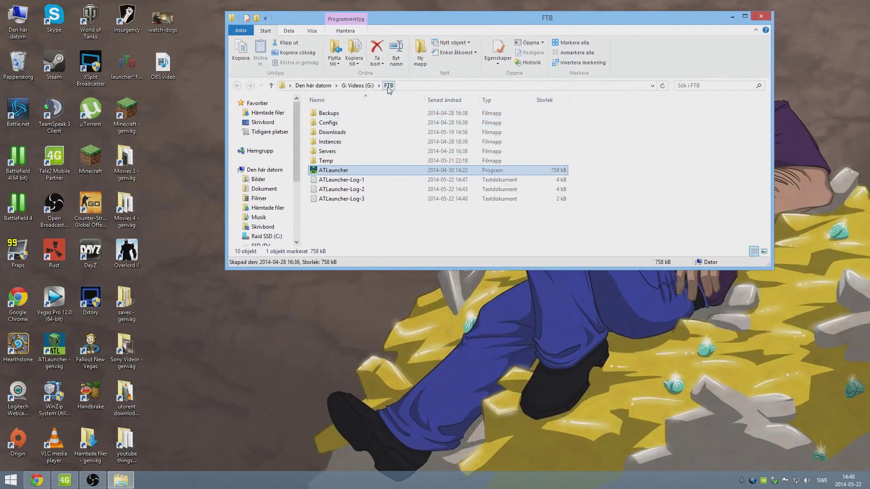
Step: Open the mods folder inside Instances > TheCrackPack within the FTB folder
click(344, 122)
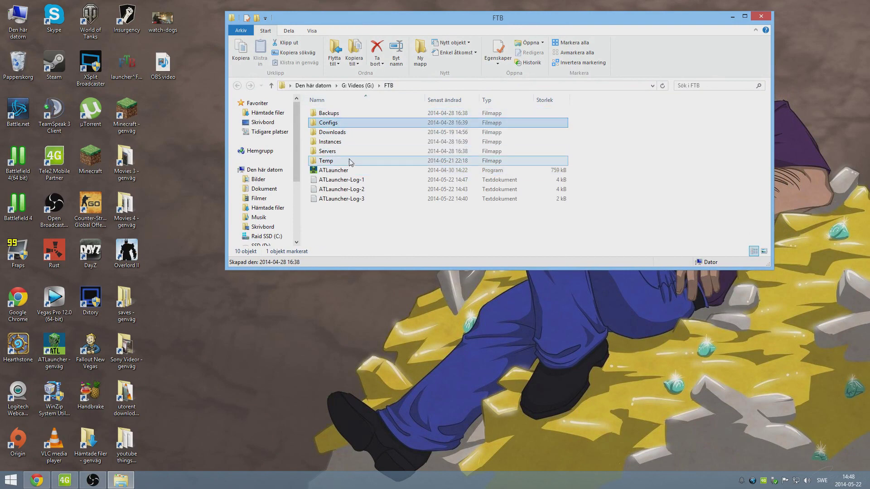
click(350, 144)
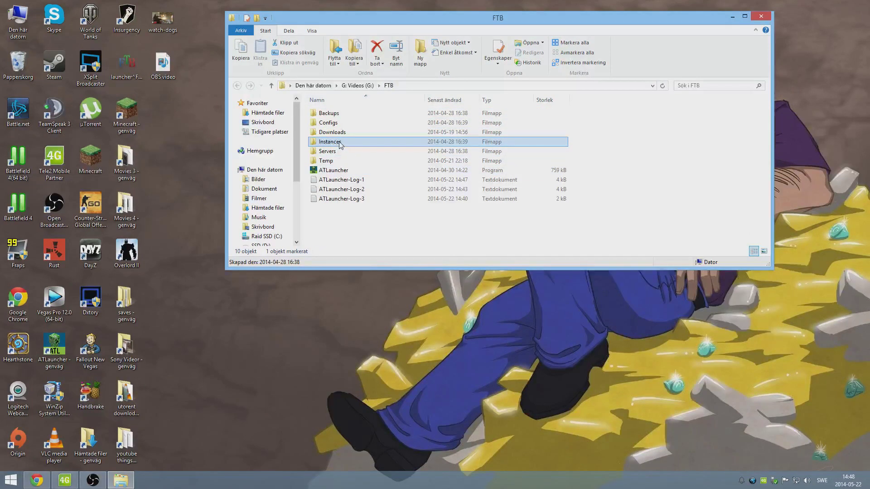
double_click(341, 144)
double_click(330, 113)
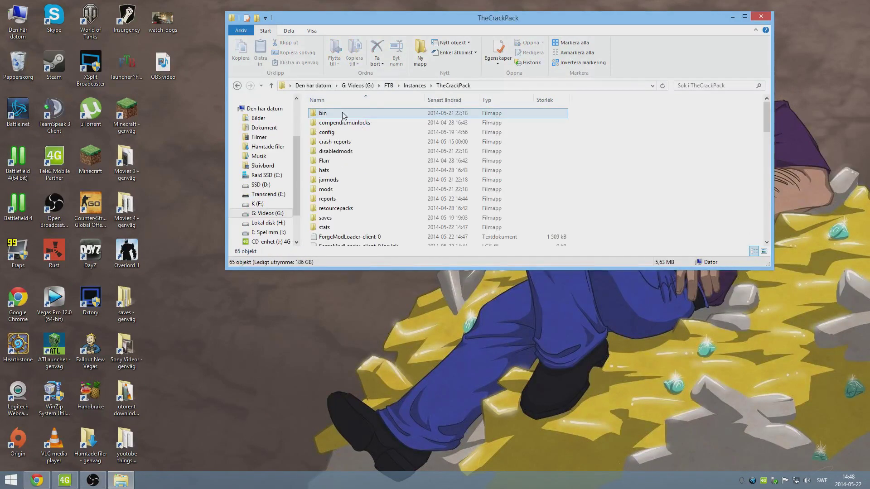
double_click(327, 189)
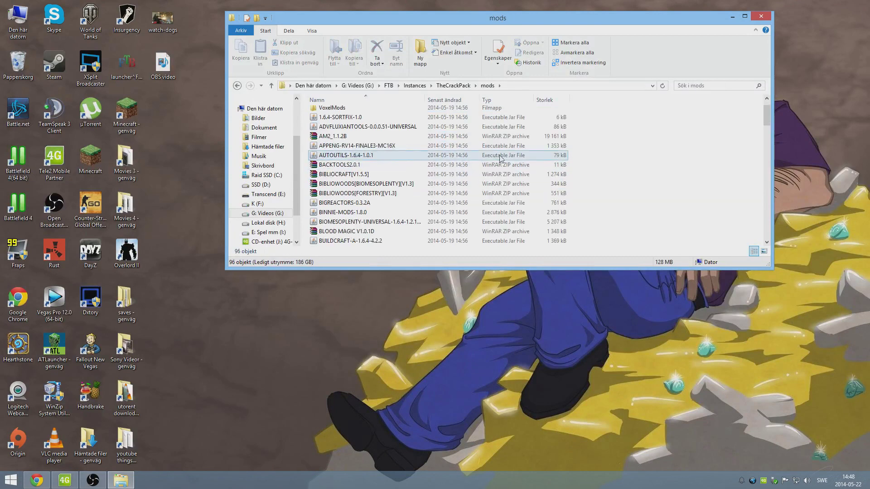
scroll(500, 159, down, 5)
scroll(711, 161, up, 10)
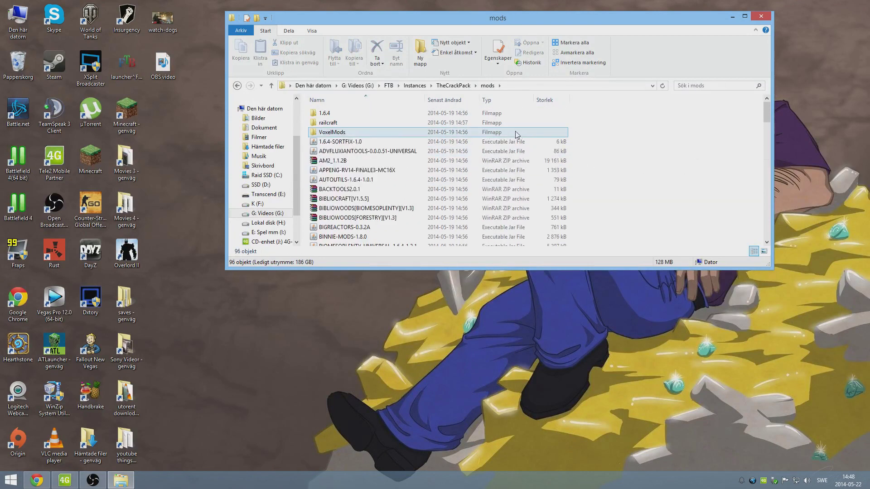
Step: Copy OptiFine_1.6.4_HD_U_D1 from the Hämtade filer folder into mods, replacing the existing file, and close the downloads window
double_click(89, 439)
drag(455, 36, 439, 280)
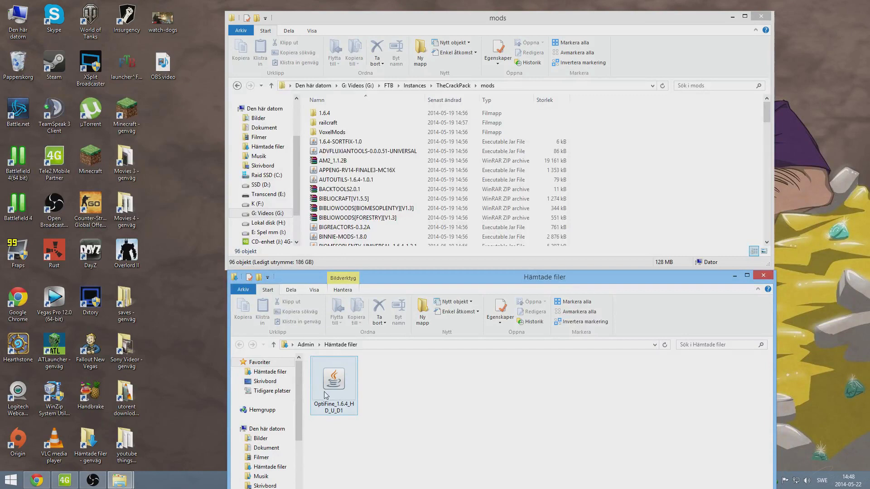
drag(329, 389, 660, 170)
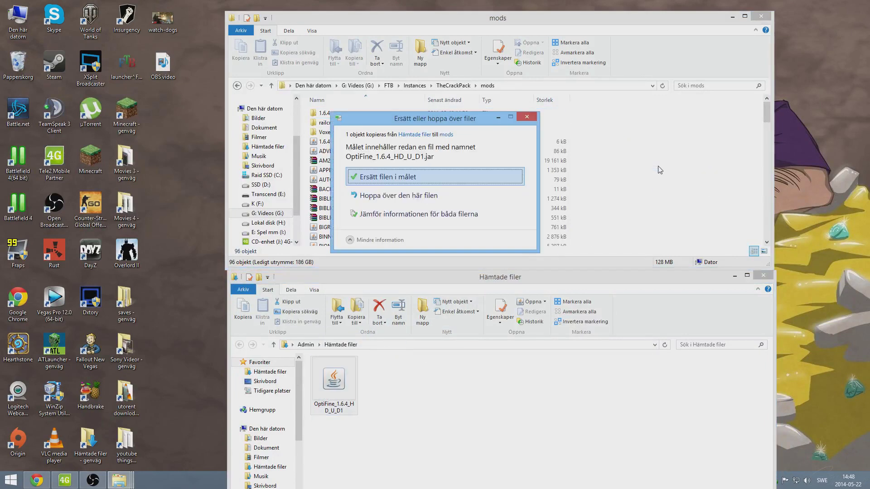
click(397, 178)
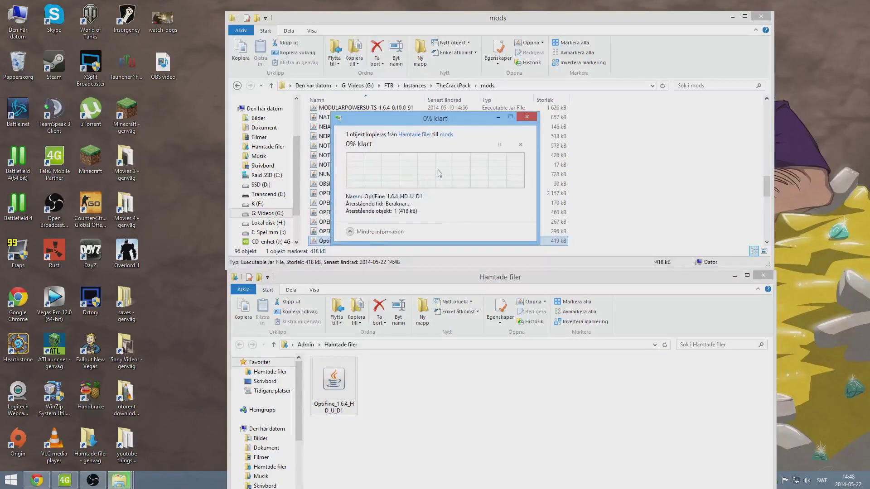
click(763, 276)
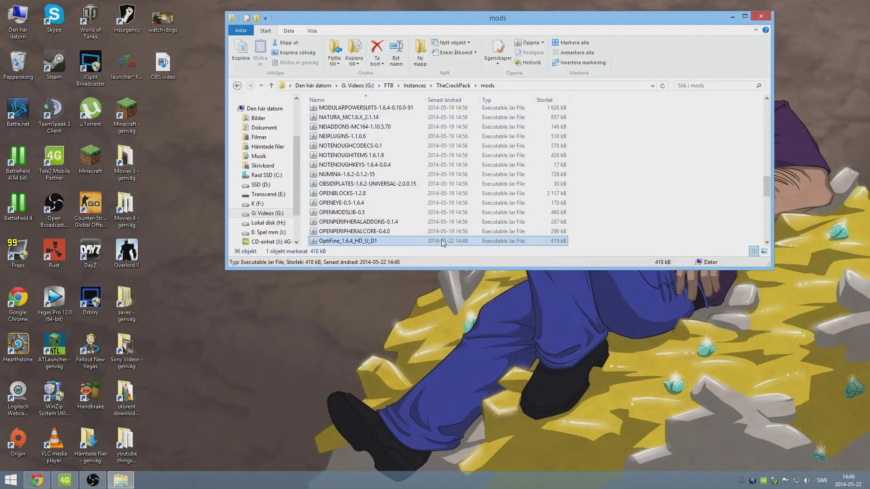
drag(767, 196, 767, 202)
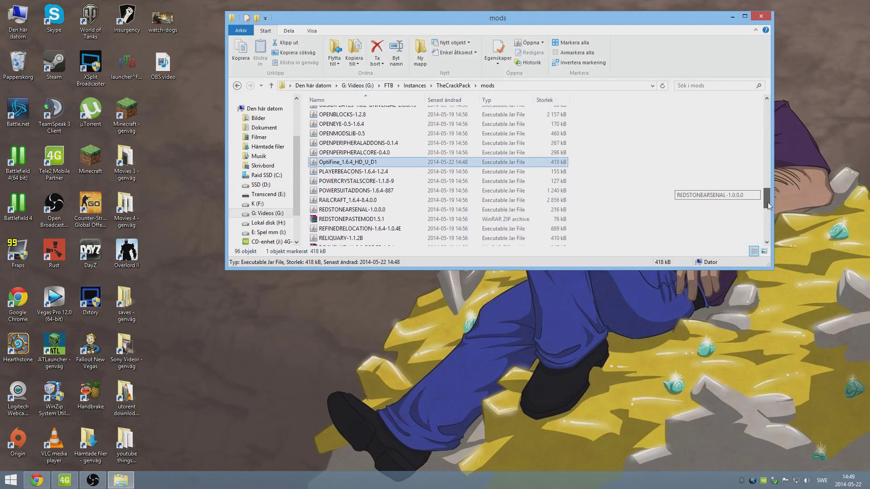
Step: Close the mods folder, switch to ATLauncher and start adding a mod to The Crack Pack instance
click(760, 17)
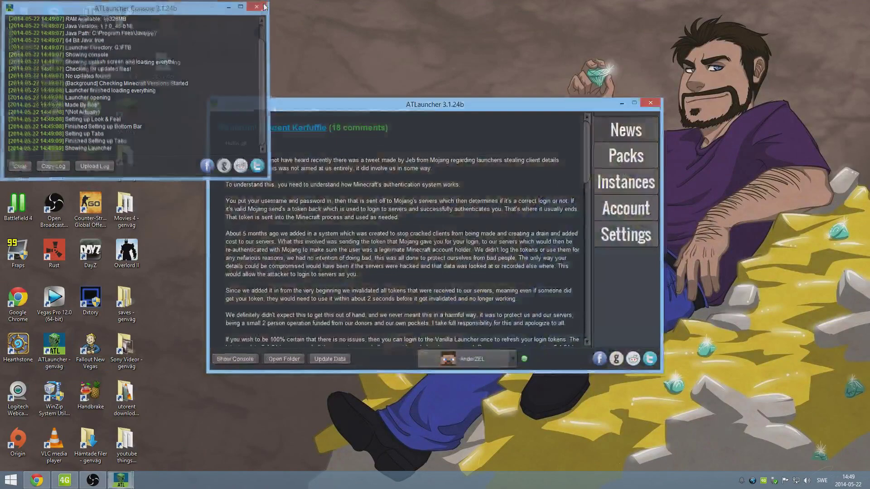
click(626, 181)
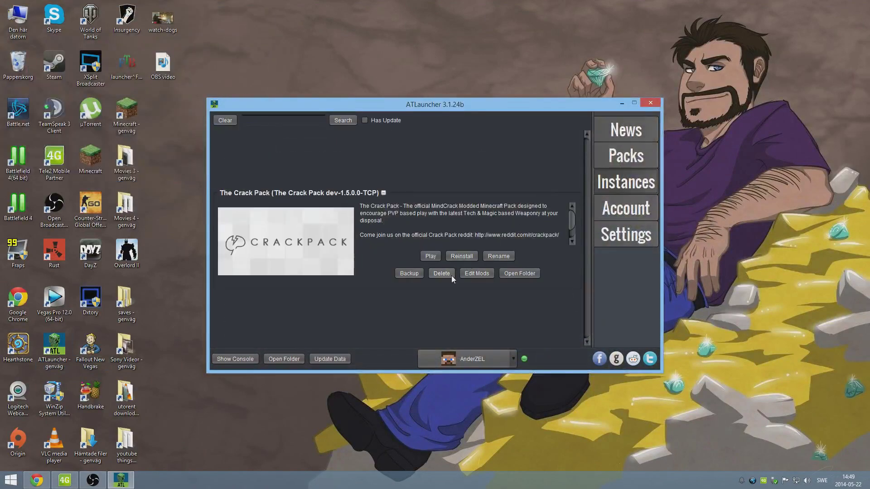
click(474, 273)
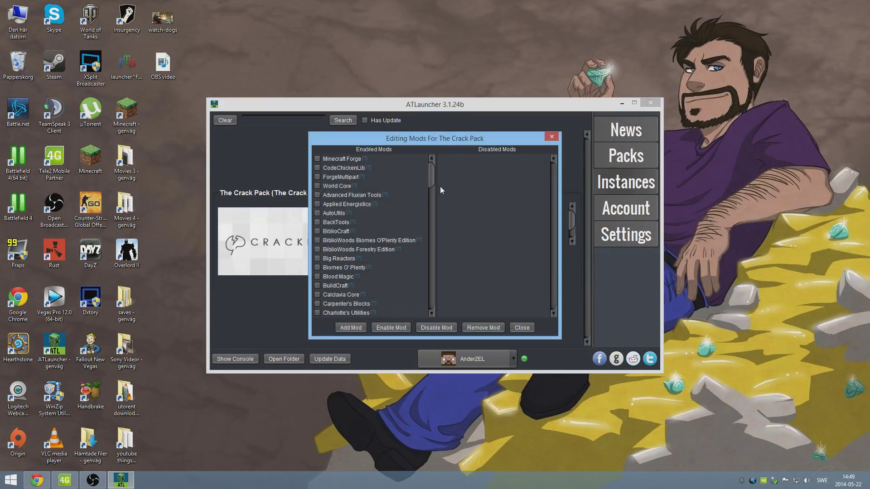
click(349, 327)
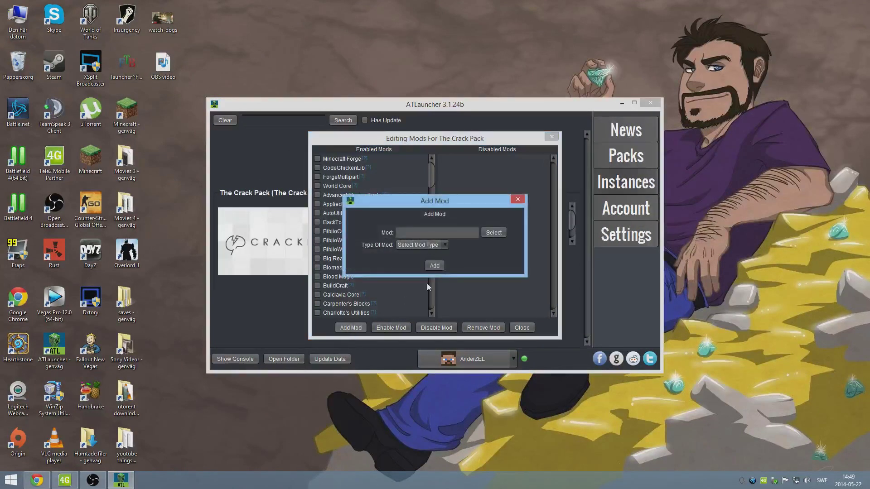
Step: Set the type of the mod being added to Jar Mod
click(485, 233)
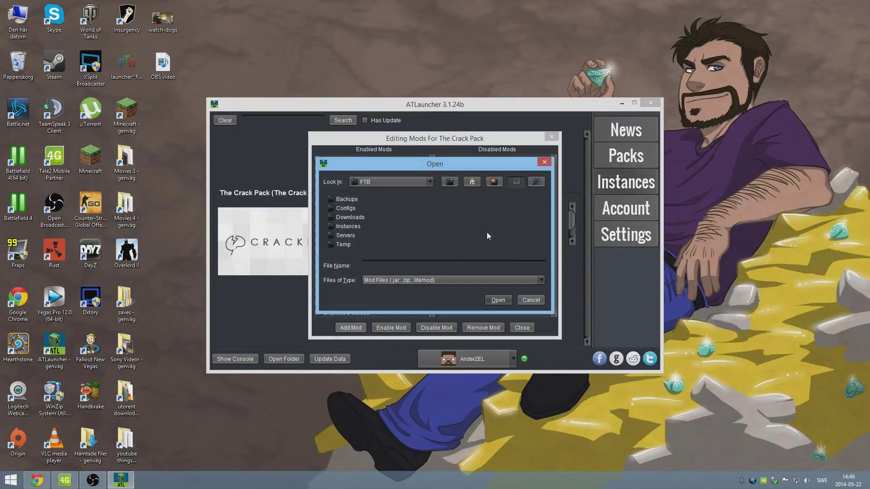
key(Escape)
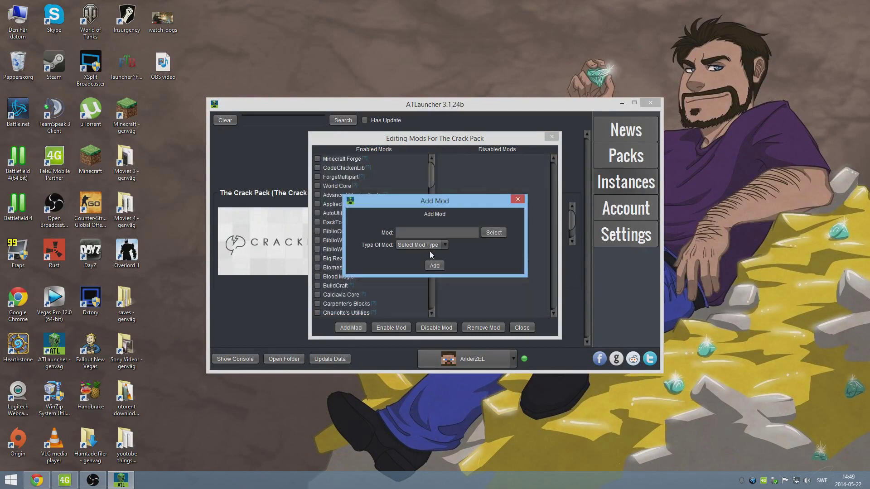
click(428, 245)
click(420, 273)
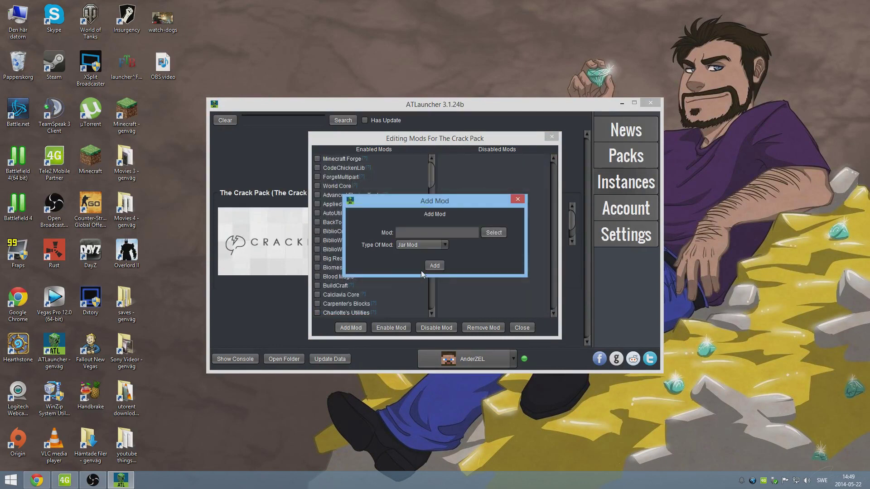
Step: Choose OptiFine_1.6.4_HD_U_D1.jar from Instances > TheCrackPack > mods as the mod file and add it to the pack
click(492, 233)
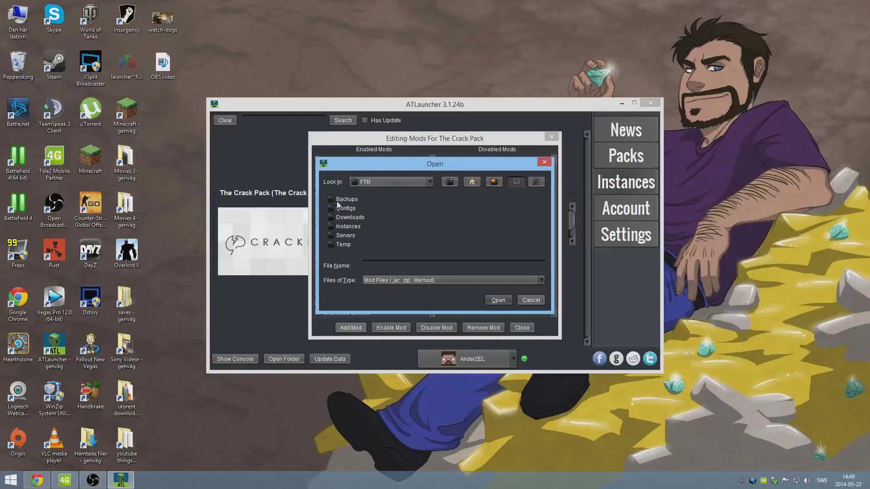
click(348, 227)
double_click(354, 201)
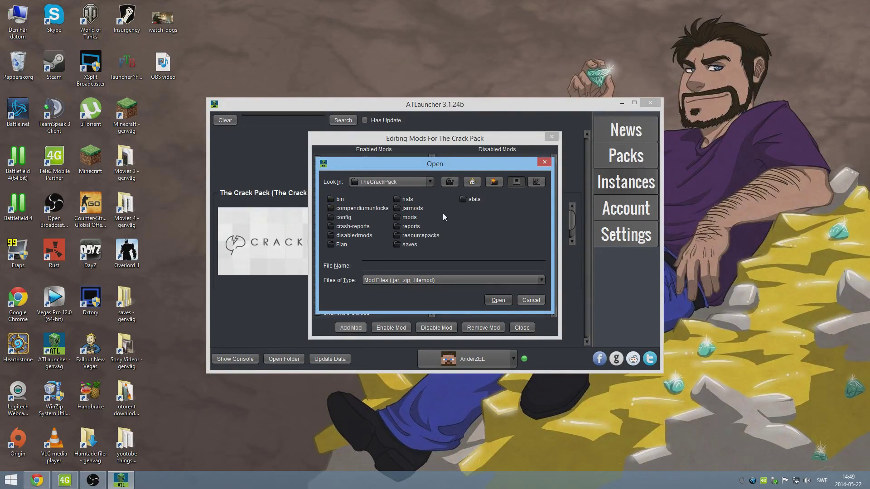
double_click(409, 218)
drag(348, 252, 438, 247)
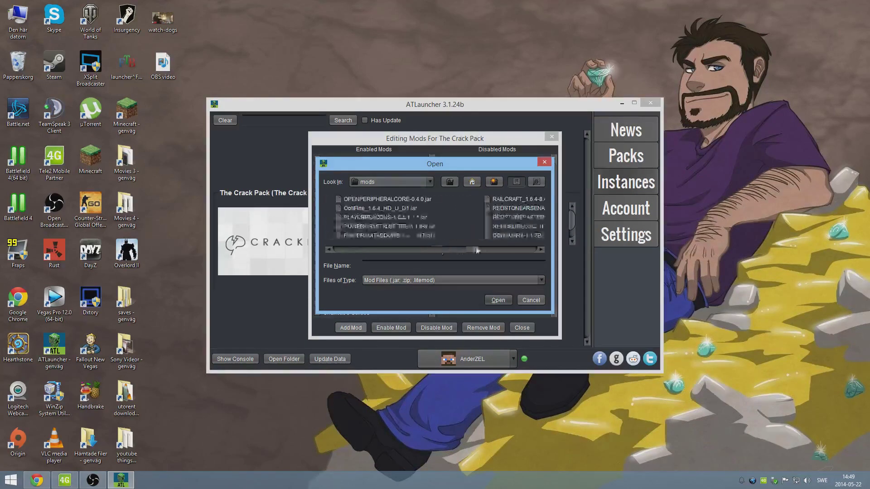
mouse_move(476, 250)
mouse_down()
mouse_move(531, 249)
mouse_move(349, 253)
mouse_move(467, 254)
mouse_move(471, 244)
mouse_up()
click(484, 207)
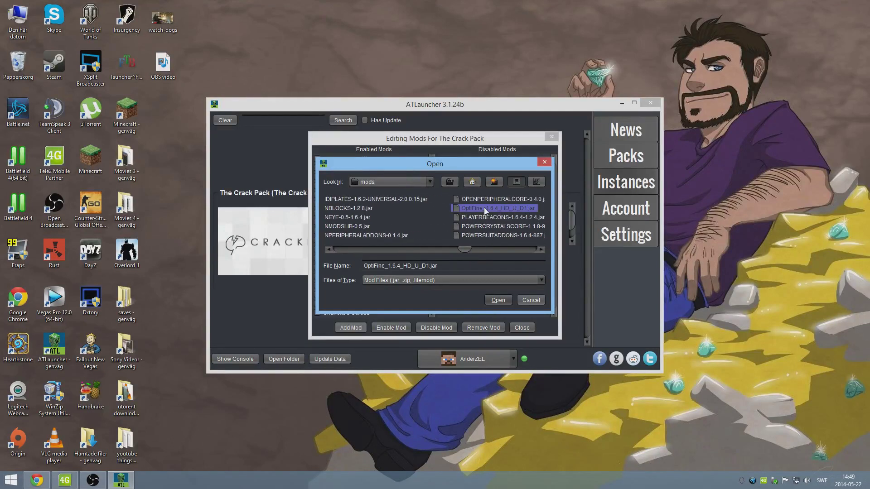
click(498, 299)
click(436, 265)
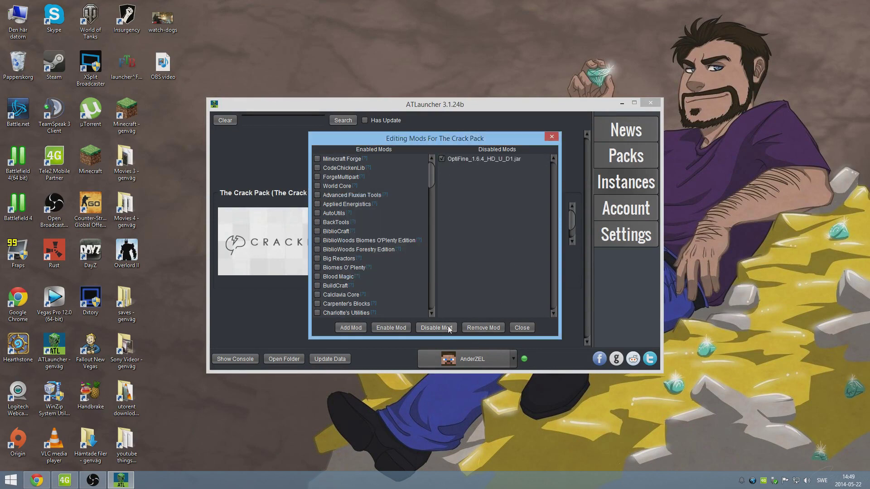
Step: Enable the added OptiFine_1.6.4_HD_U_D1.jar and disable its duplicate entry in The Crack Pack's mod list
click(390, 328)
drag(436, 173, 422, 308)
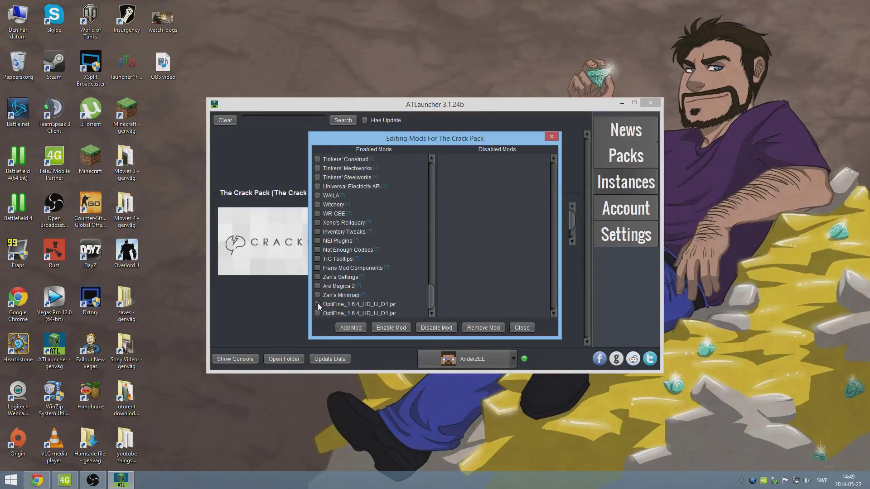
click(436, 328)
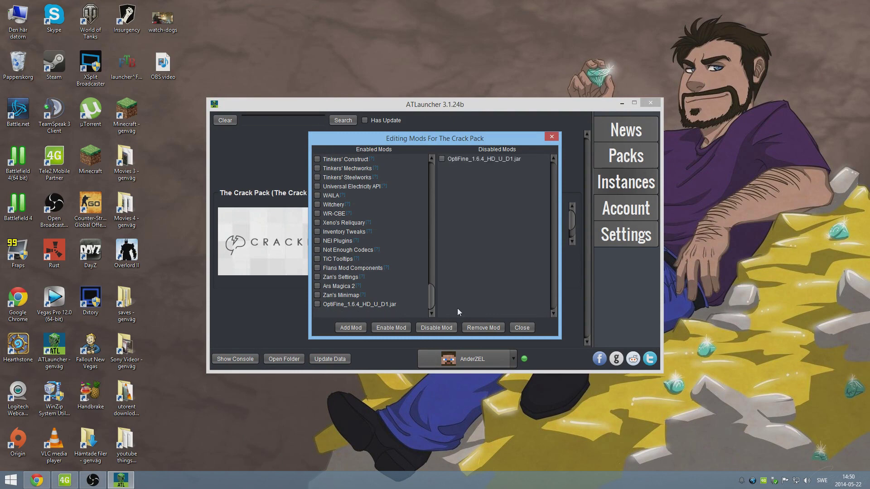
Step: Close the mod editor and launch The Crack Pack
click(519, 326)
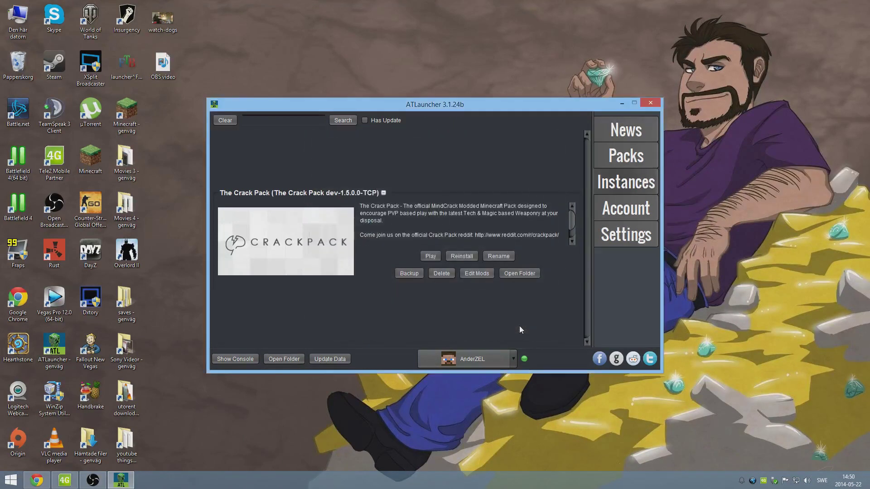
click(429, 257)
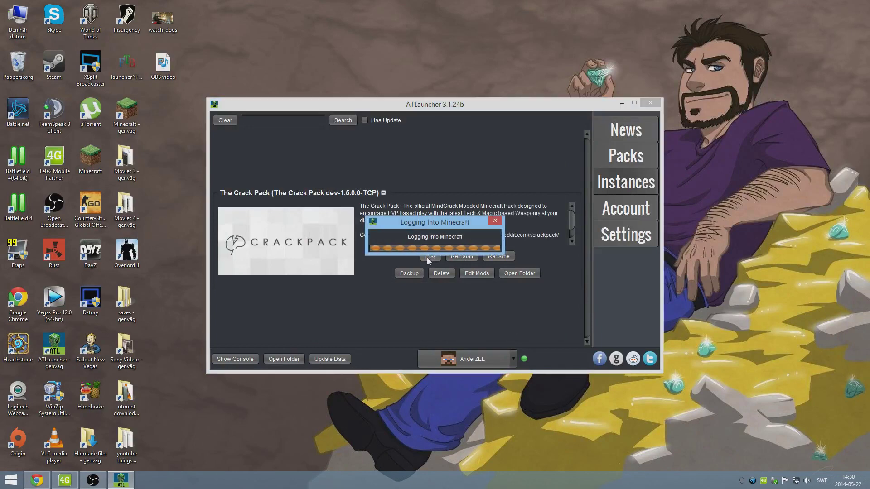